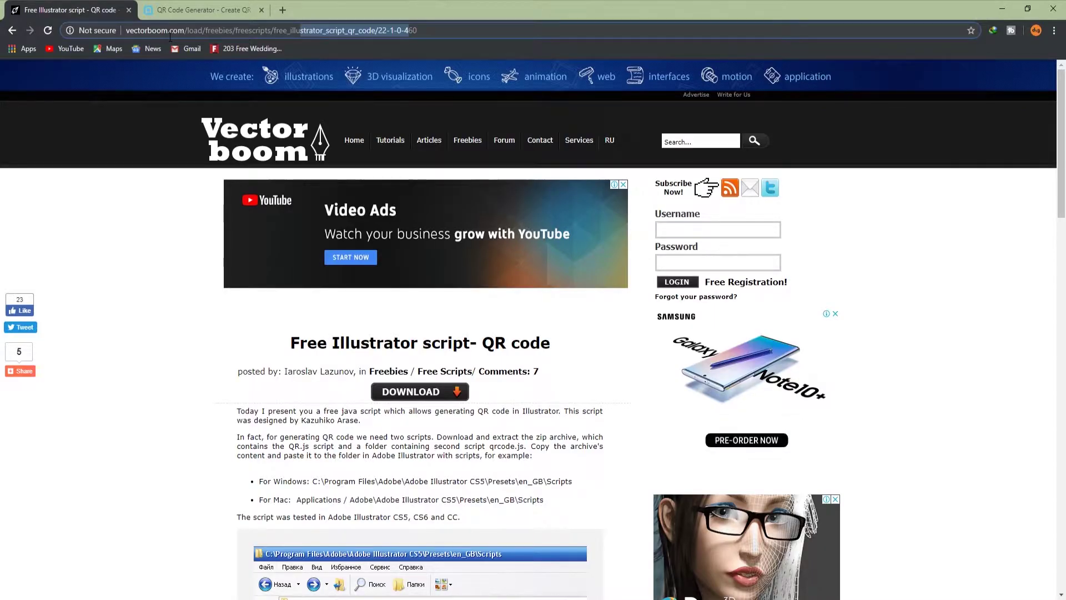
Request the QR script archive download on Vectorboom and cancel the duplicate download
triple_click(409, 30)
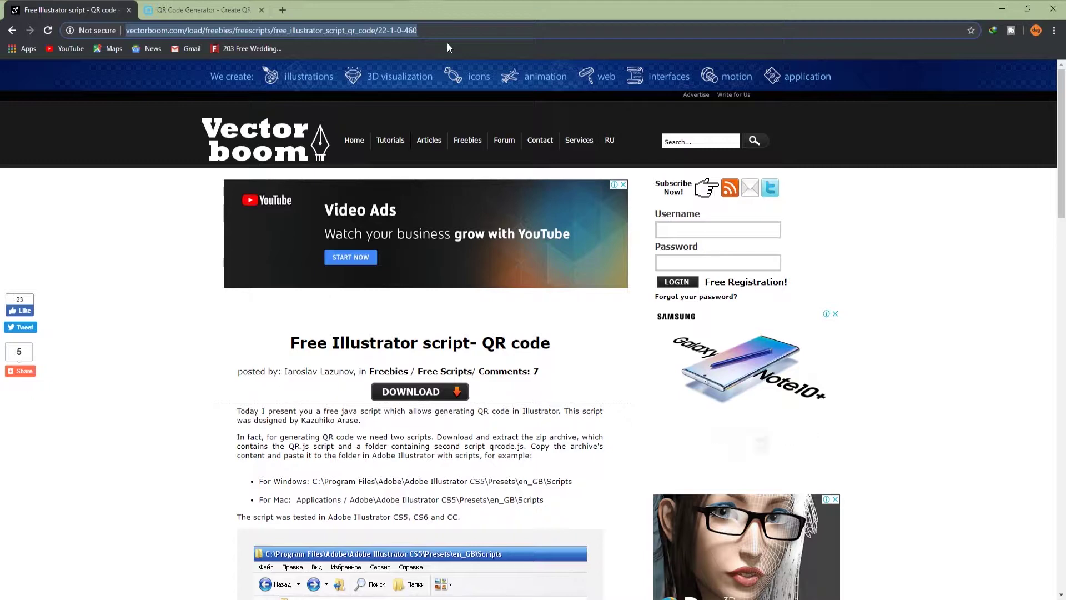
scroll(519, 303, down, 2)
scroll(519, 303, up, 1)
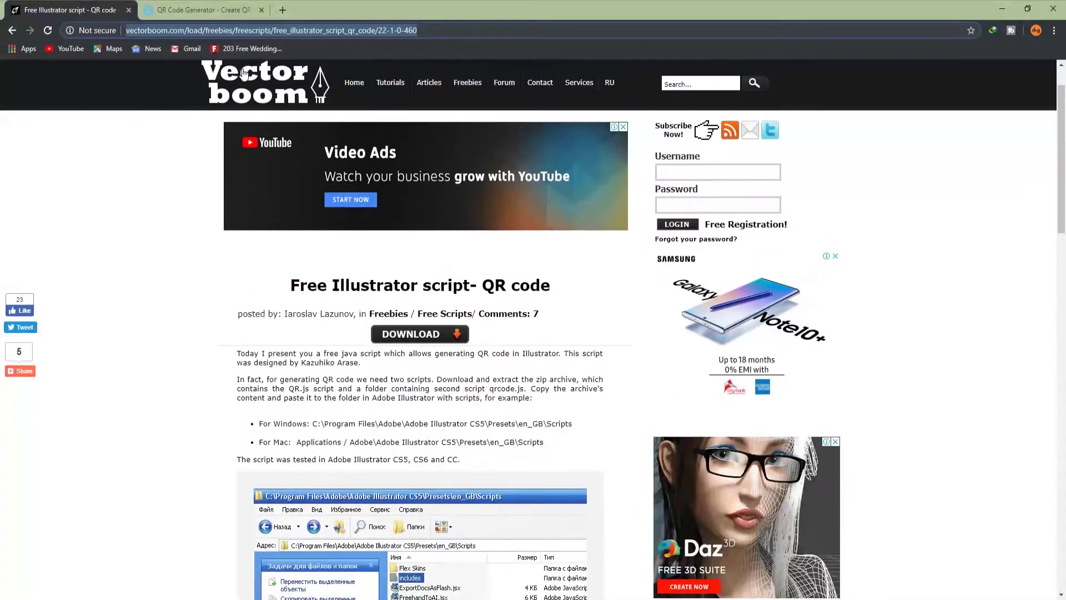
click(392, 336)
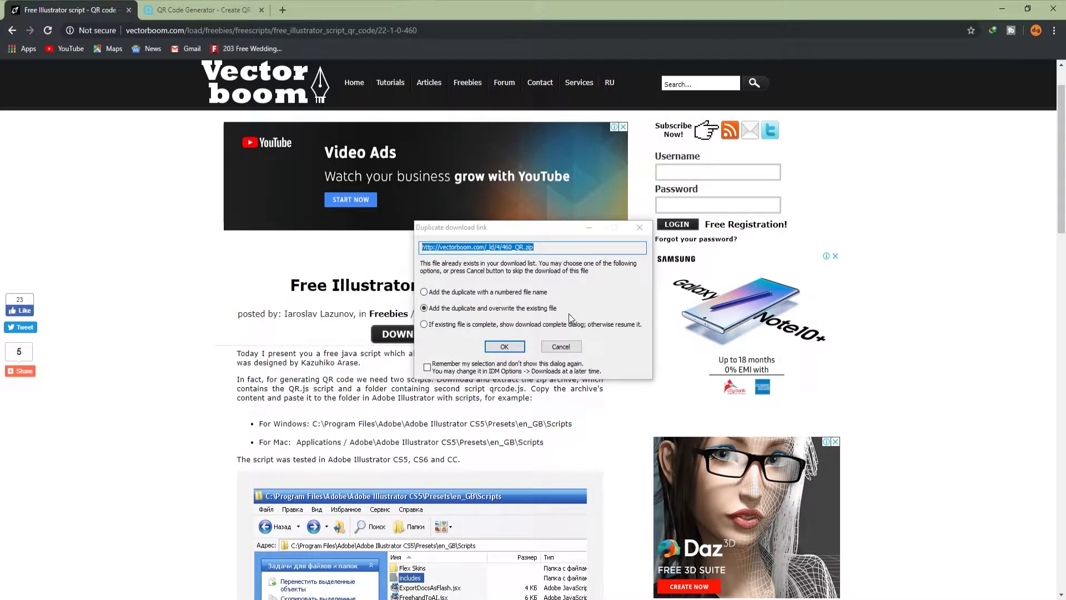
click(561, 347)
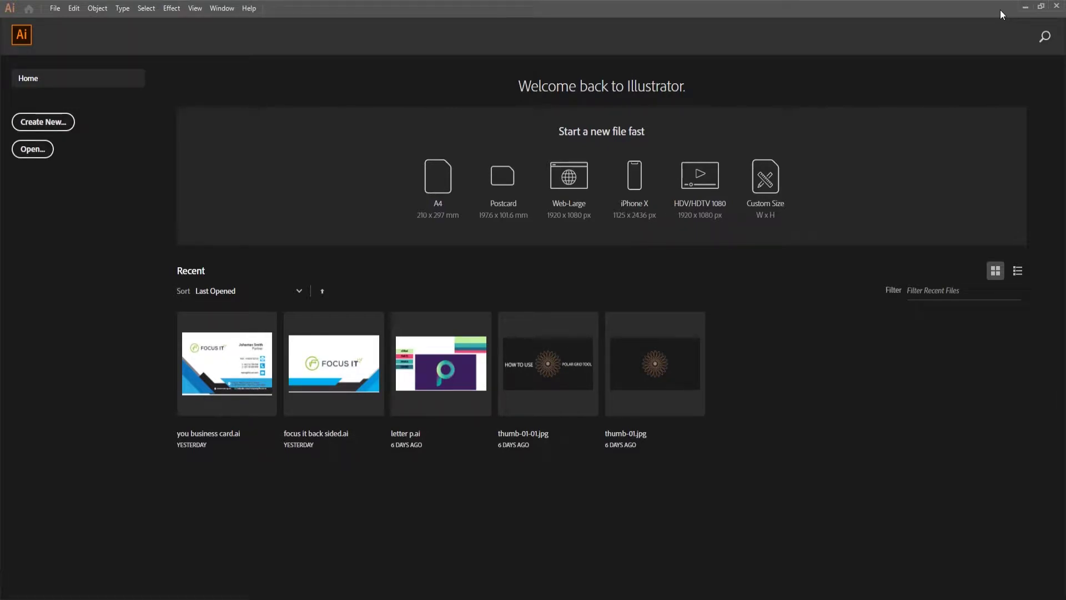
Create a new 2 in × 2 in document, keeping Inches units and RGB Color mode
click(56, 123)
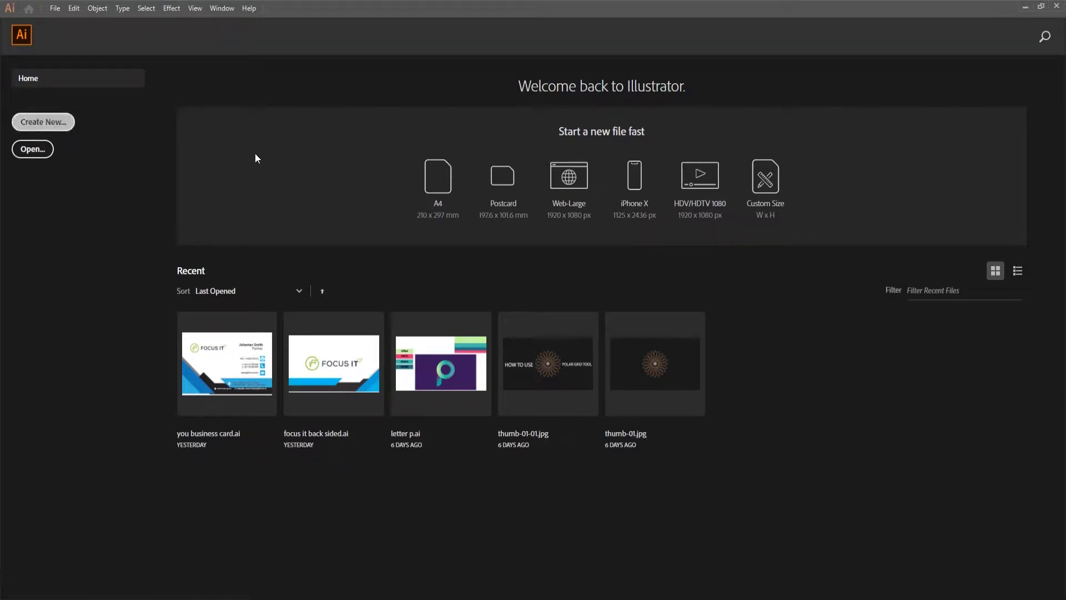
click(702, 233)
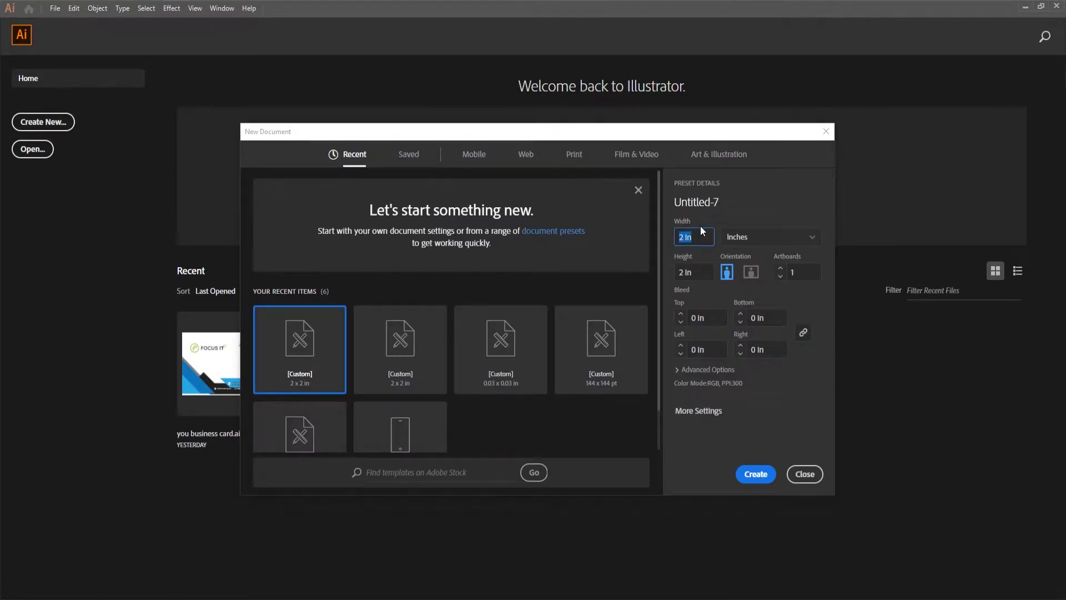
text(2)
key(Tab)
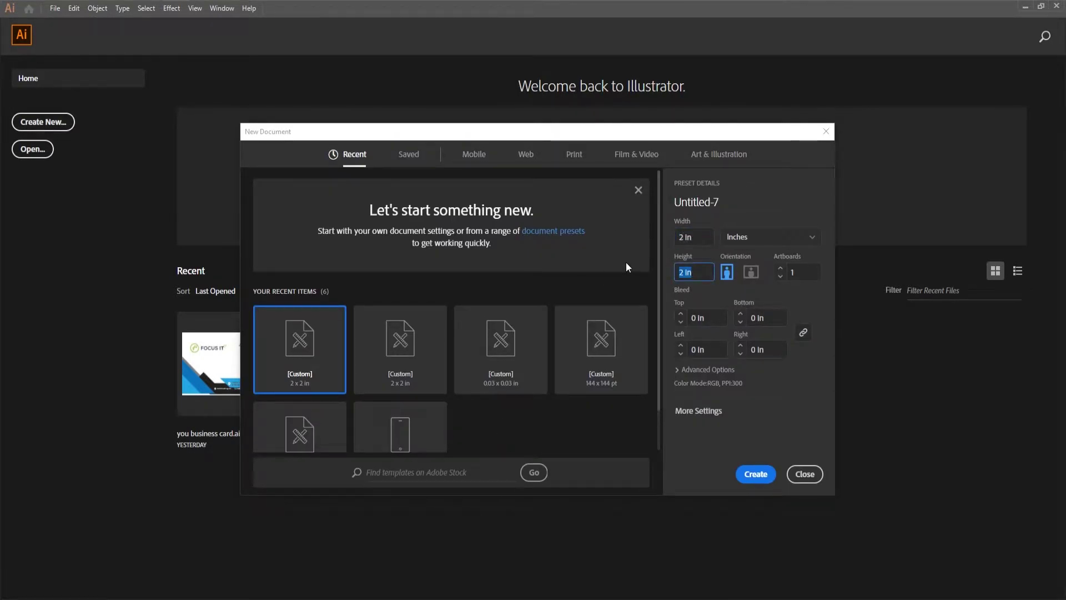
text(2)
click(758, 238)
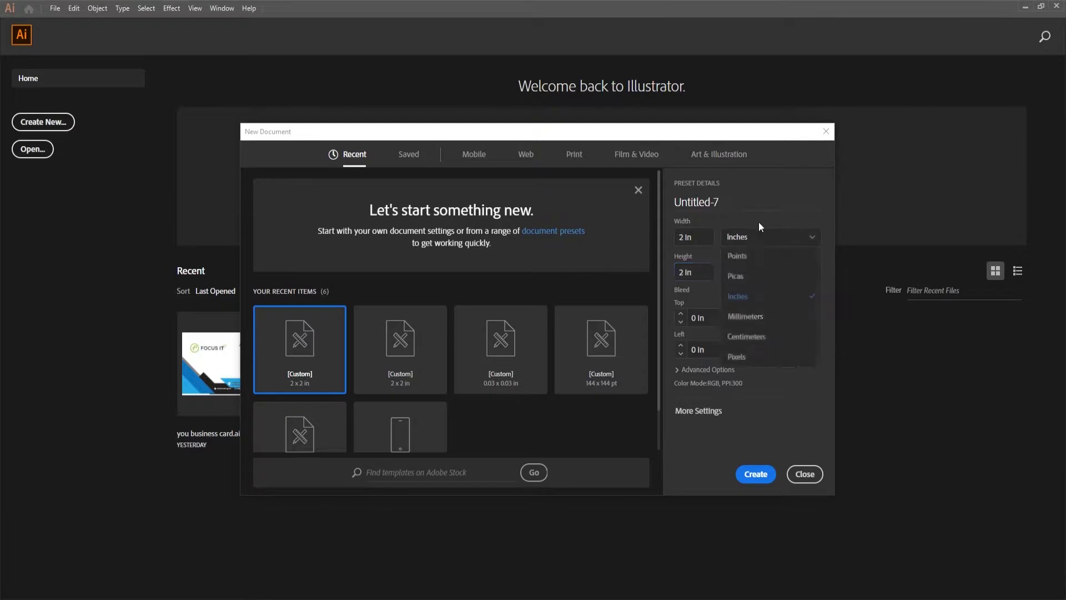
click(740, 295)
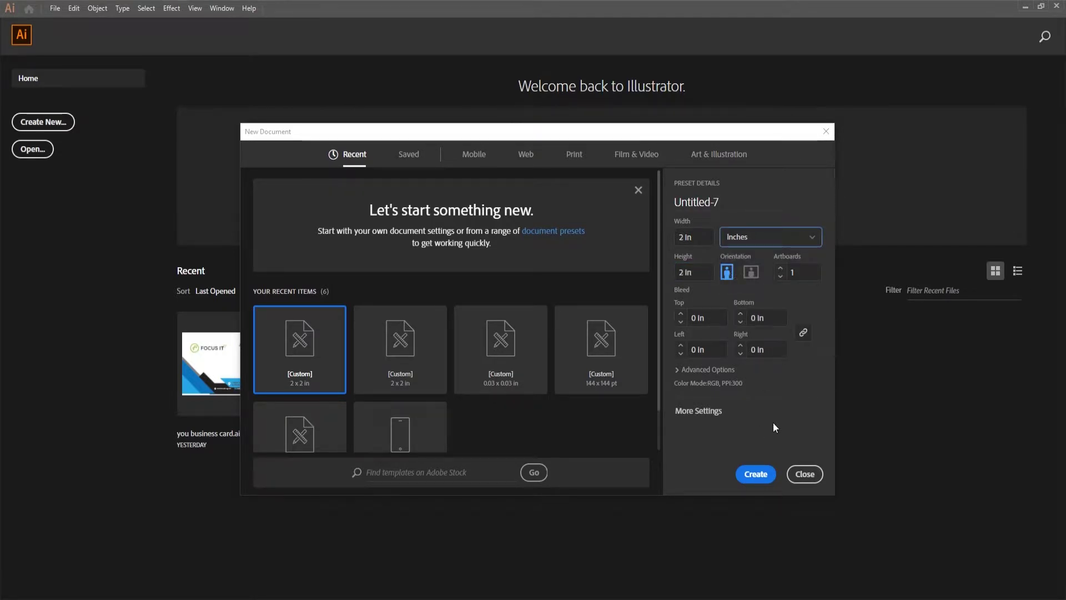
click(701, 369)
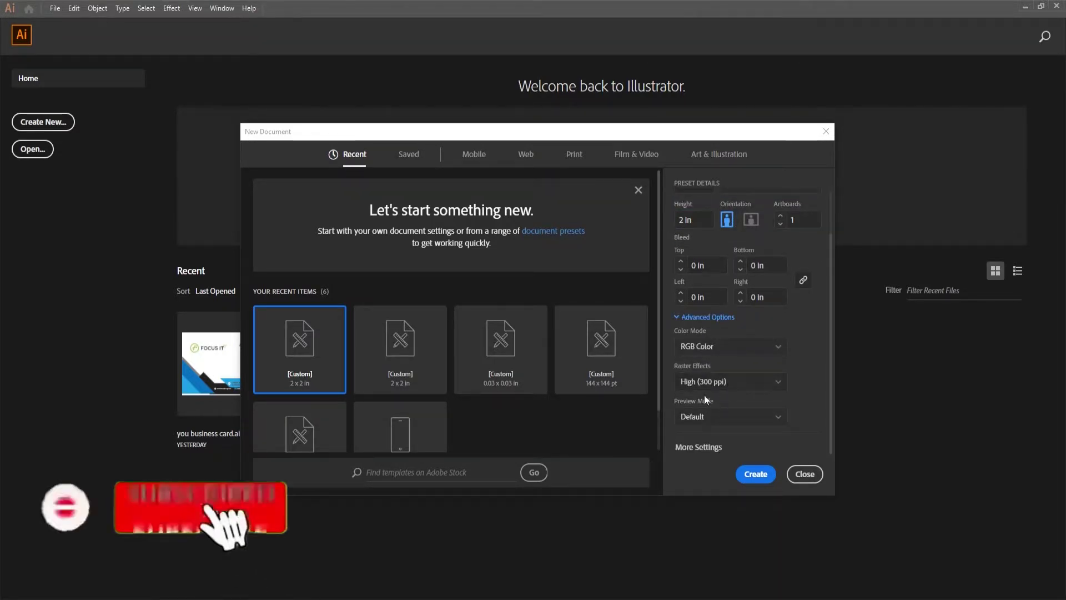
click(722, 346)
click(717, 366)
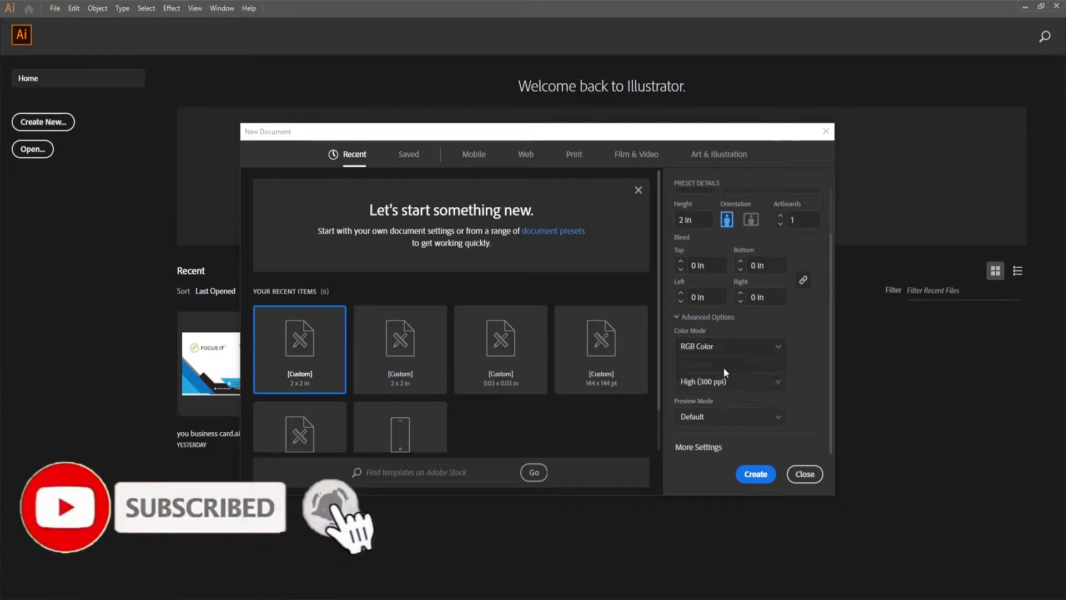
click(755, 474)
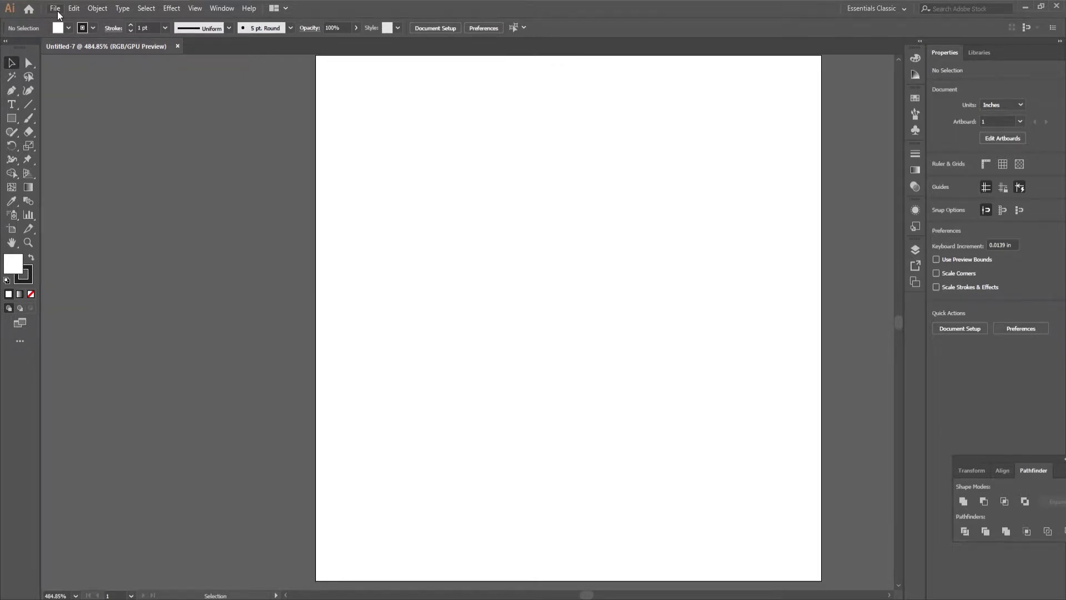
Run the QR script from F:\Asset\460_QR via File > Scripts > Other Script
click(56, 10)
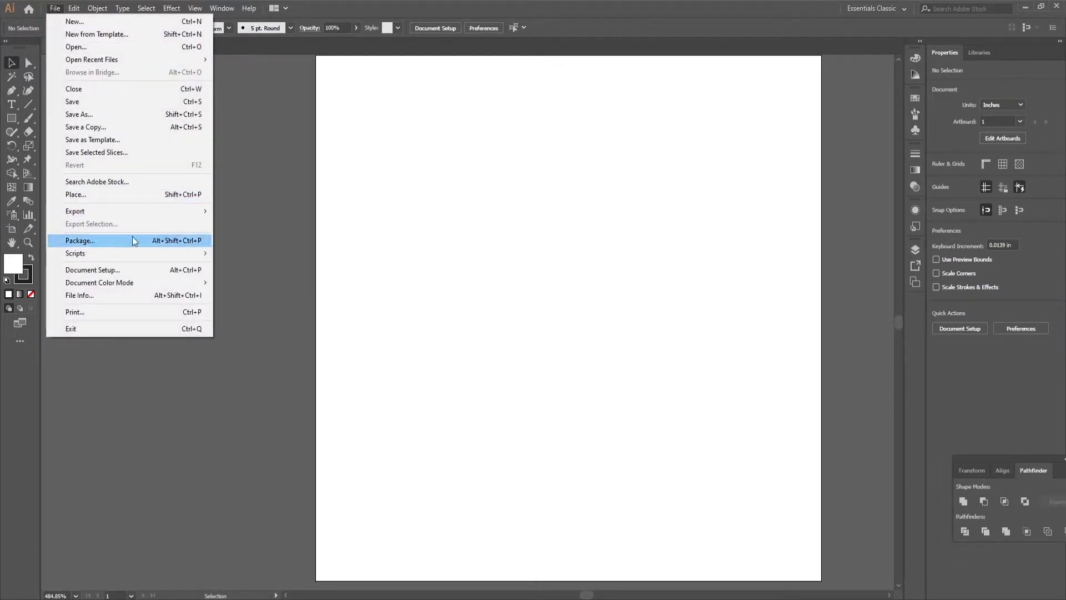
mouse_move(75, 253)
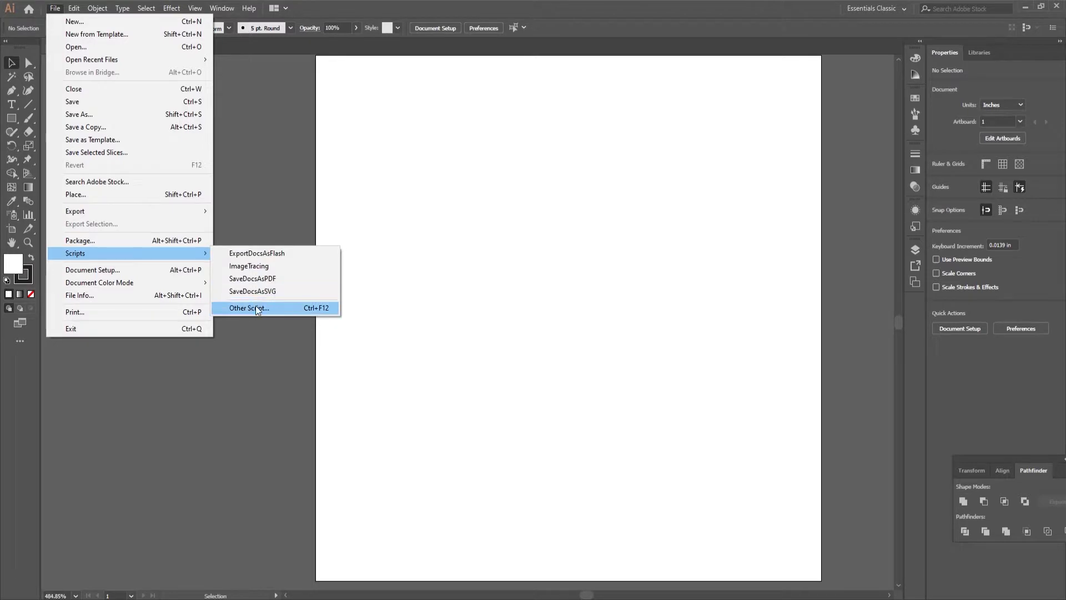
click(257, 308)
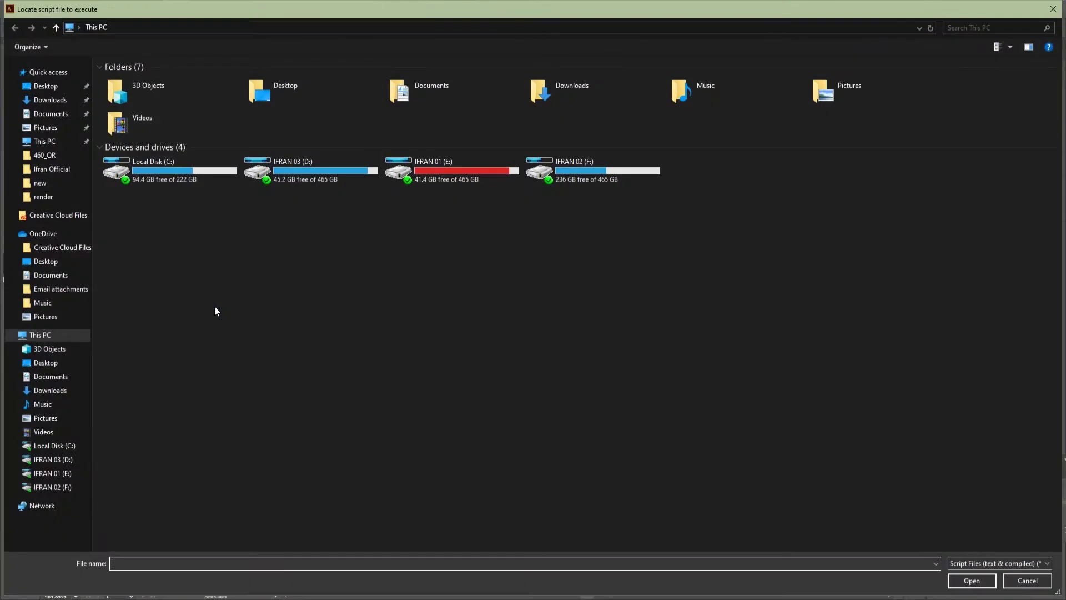
double_click(561, 178)
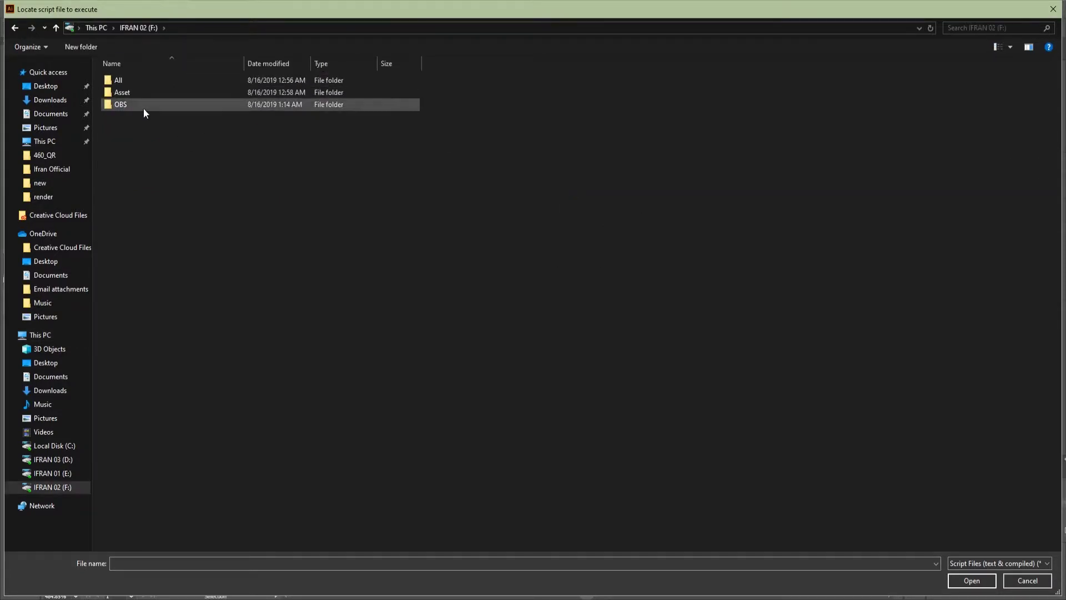
double_click(135, 94)
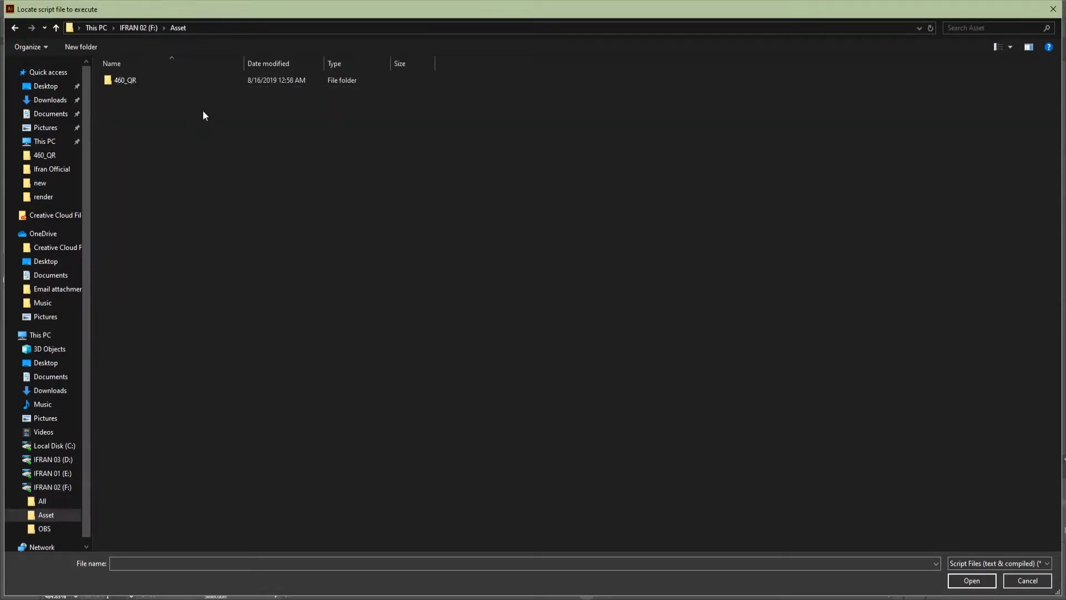
double_click(148, 82)
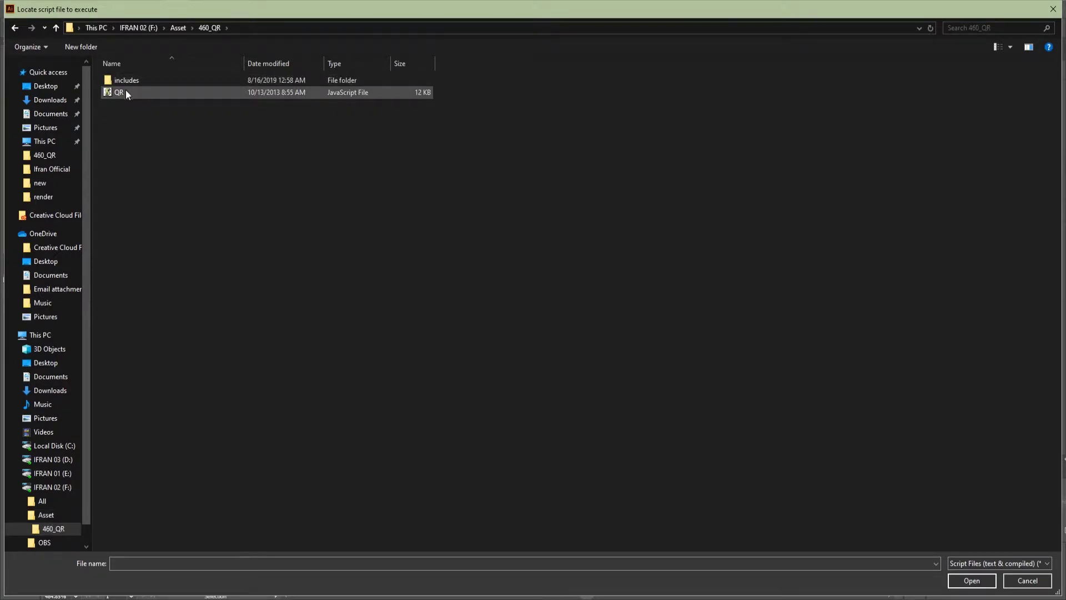
double_click(158, 94)
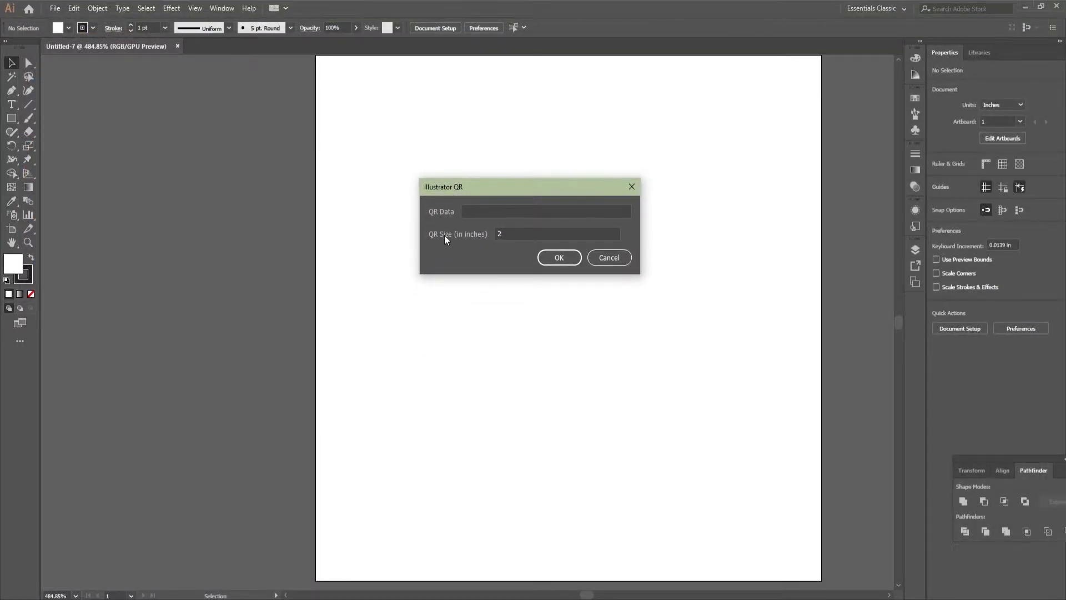
click(519, 234)
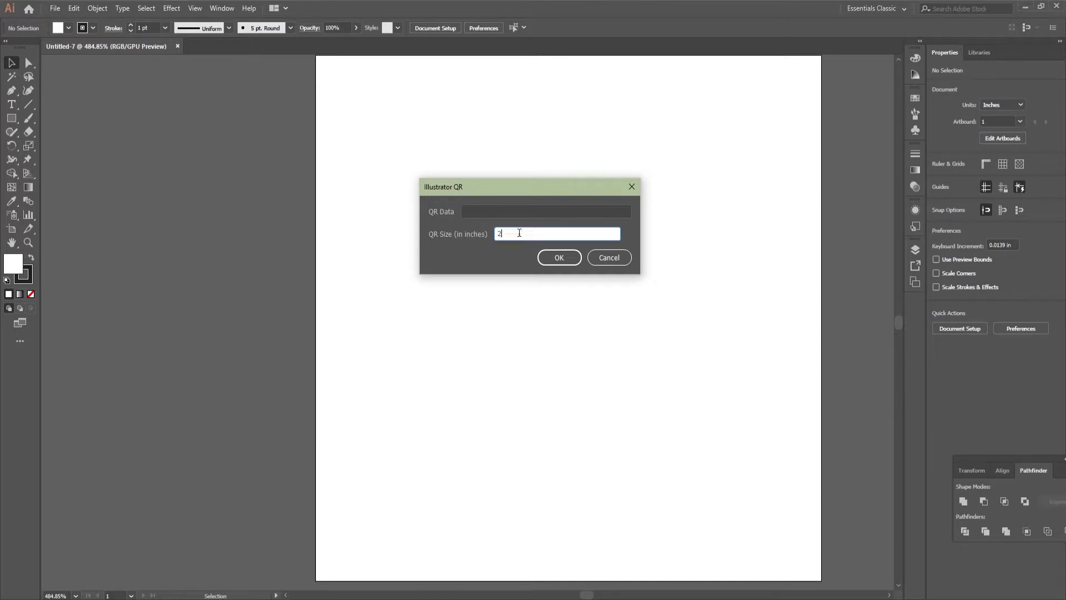
drag(520, 233, 471, 244)
click(484, 211)
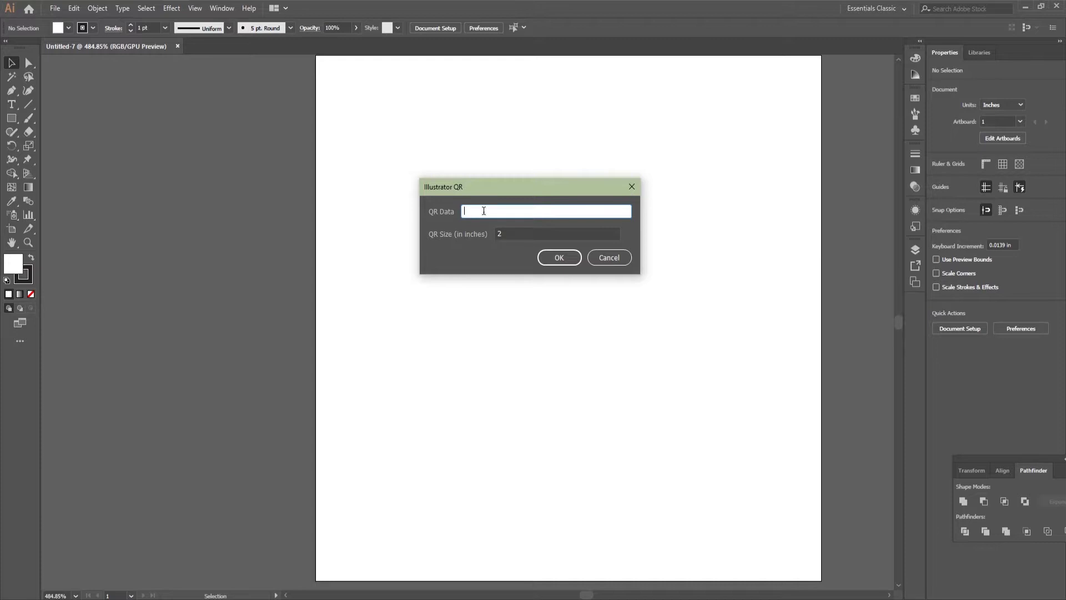
text(ww.g)
text(oogle.com)
click(558, 257)
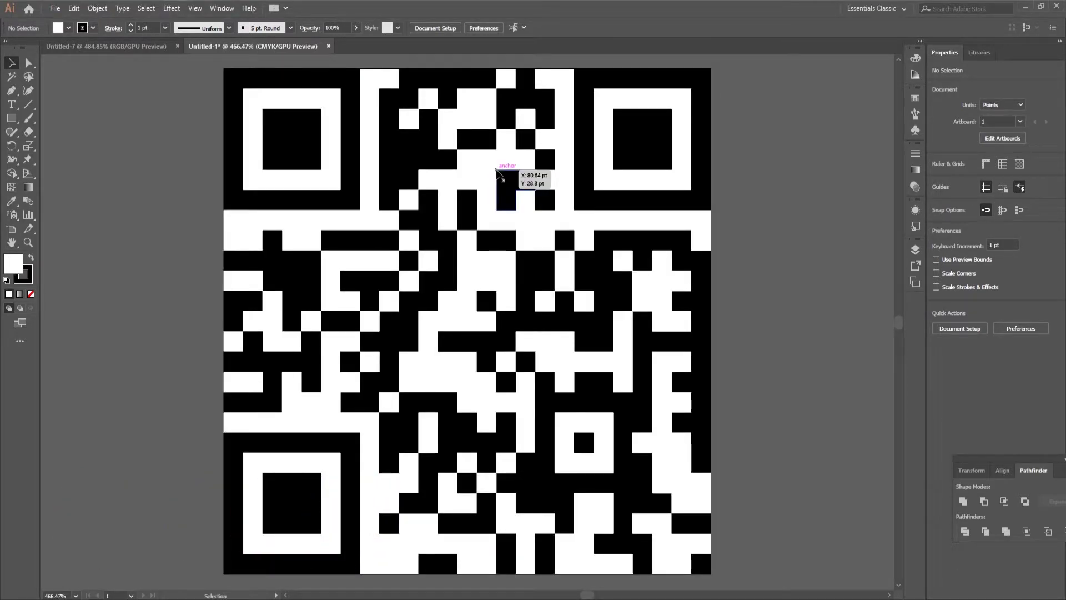
Select all the QR paths and group them into one 144 × 144 pt object
click(731, 195)
scroll(257, 208, up, 2)
scroll(162, 182, down, 1)
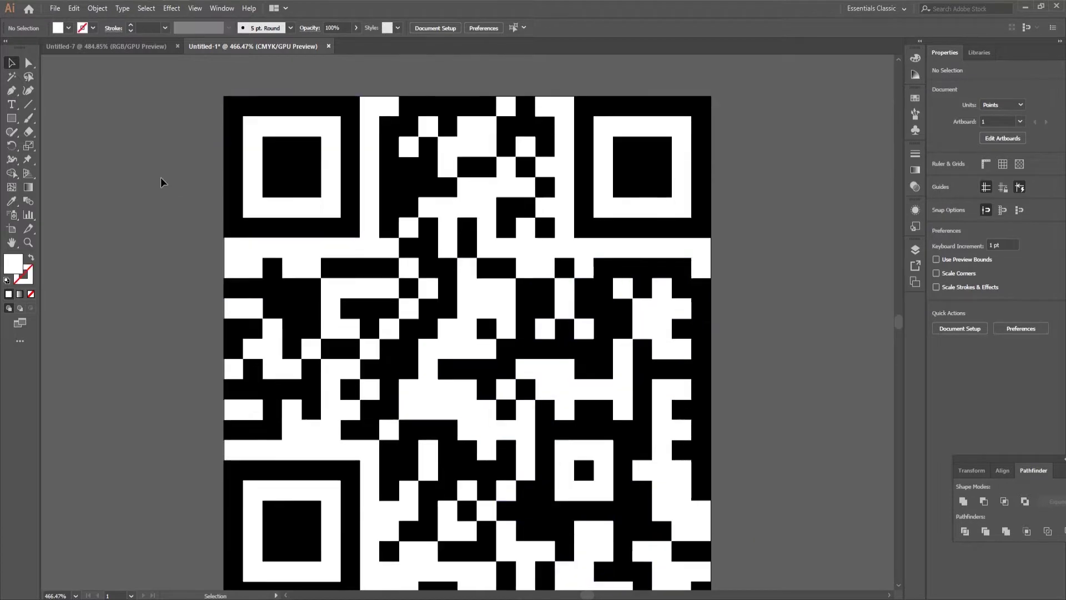
key(ctrl+a)
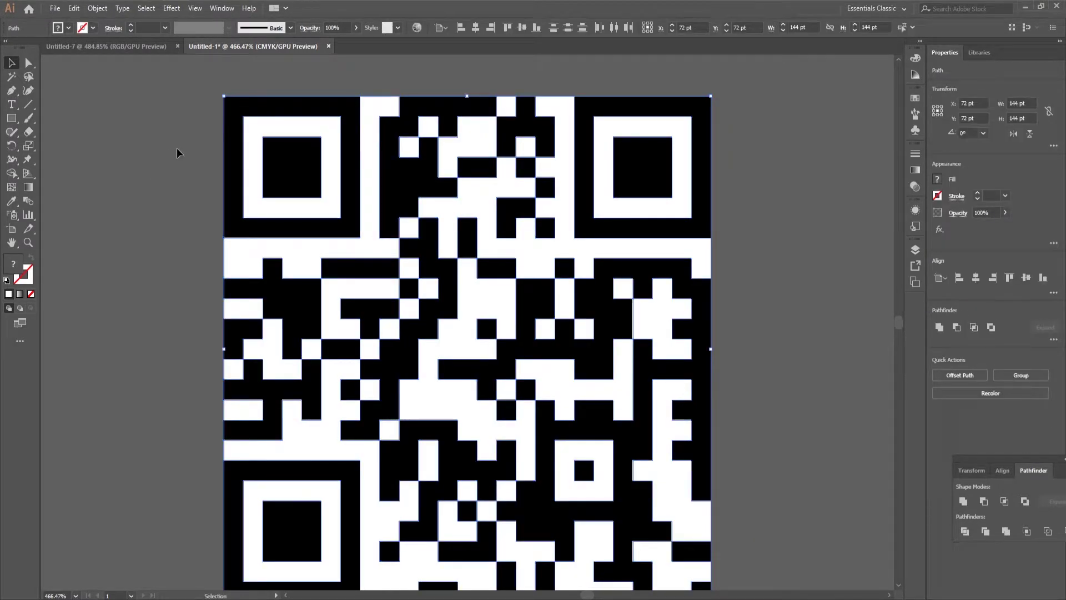
click(97, 8)
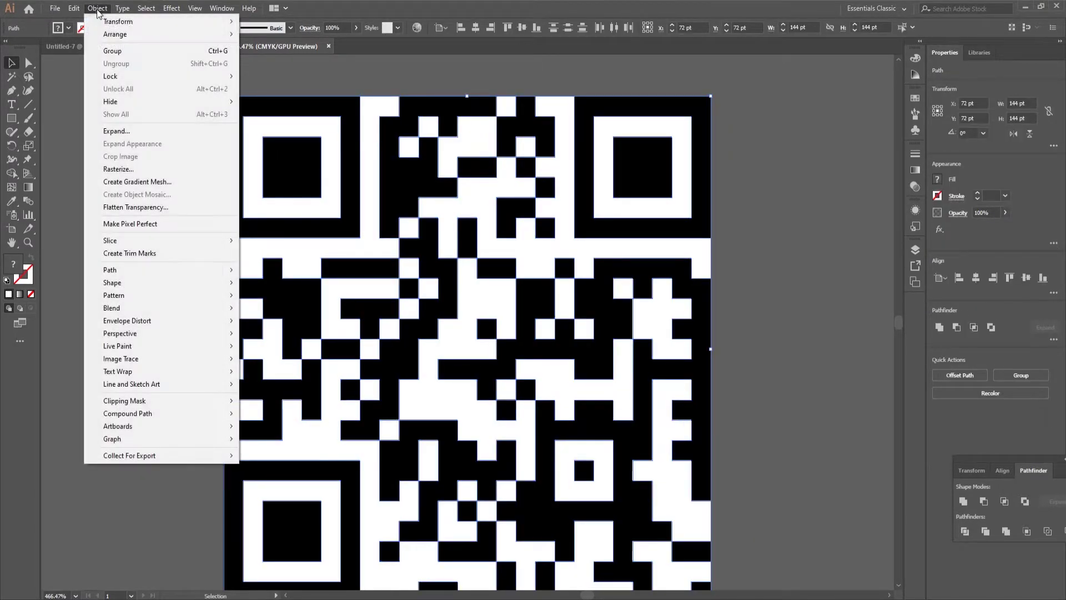
click(137, 54)
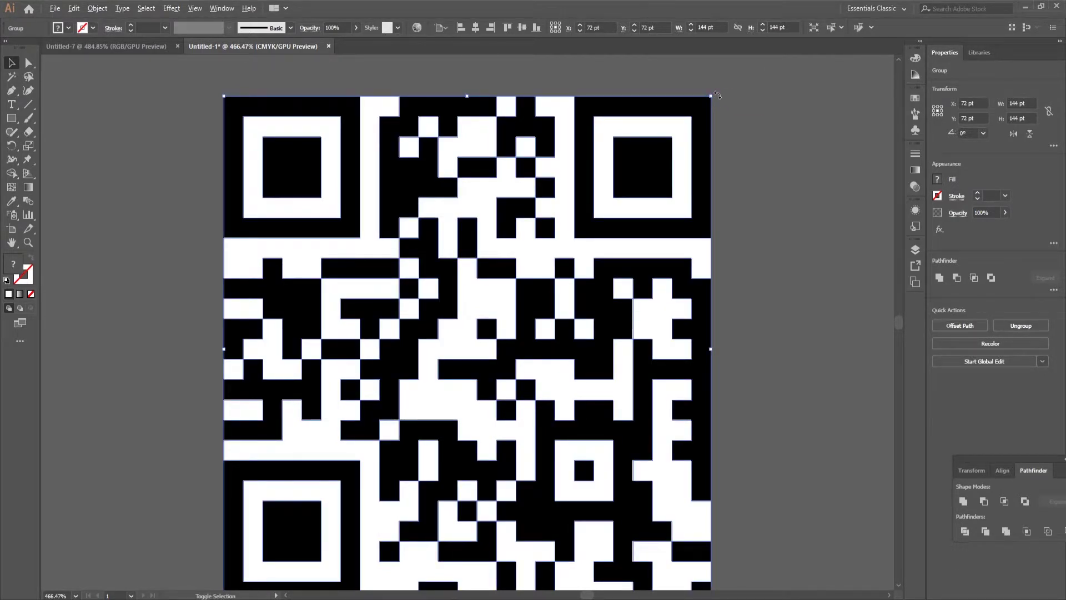
Scale down the QR group and paste a copy onto the Untitled-7 artboard
drag(710, 96, 555, 257)
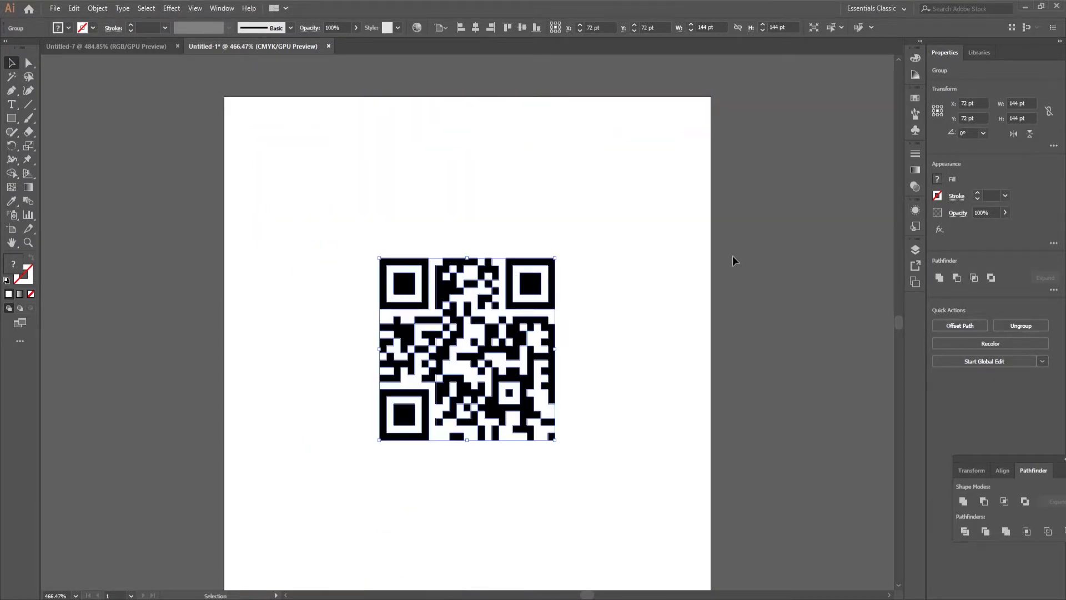
click(642, 516)
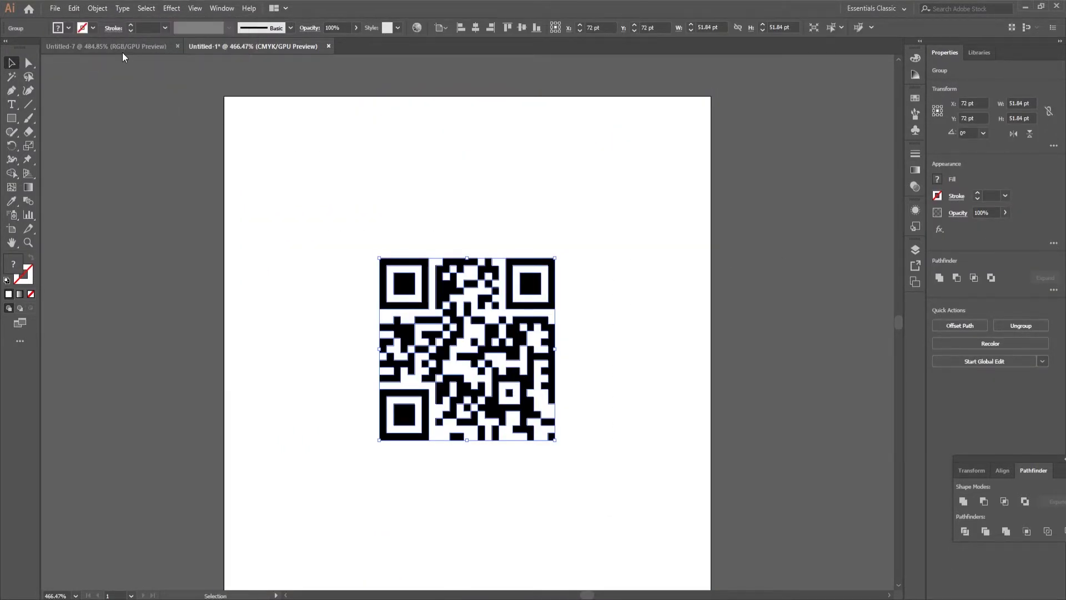
click(124, 47)
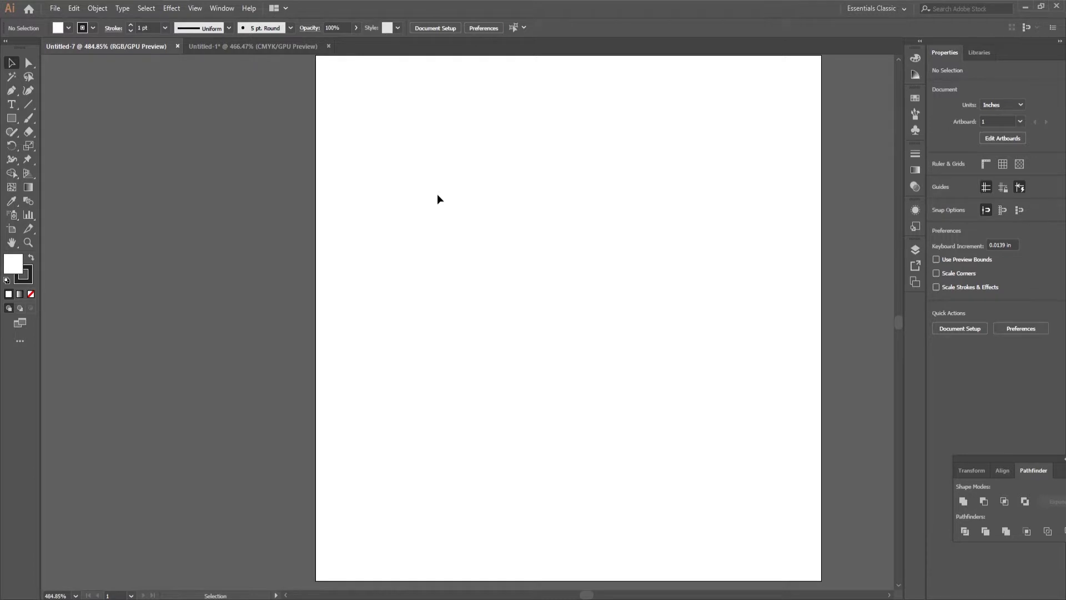
click(98, 8)
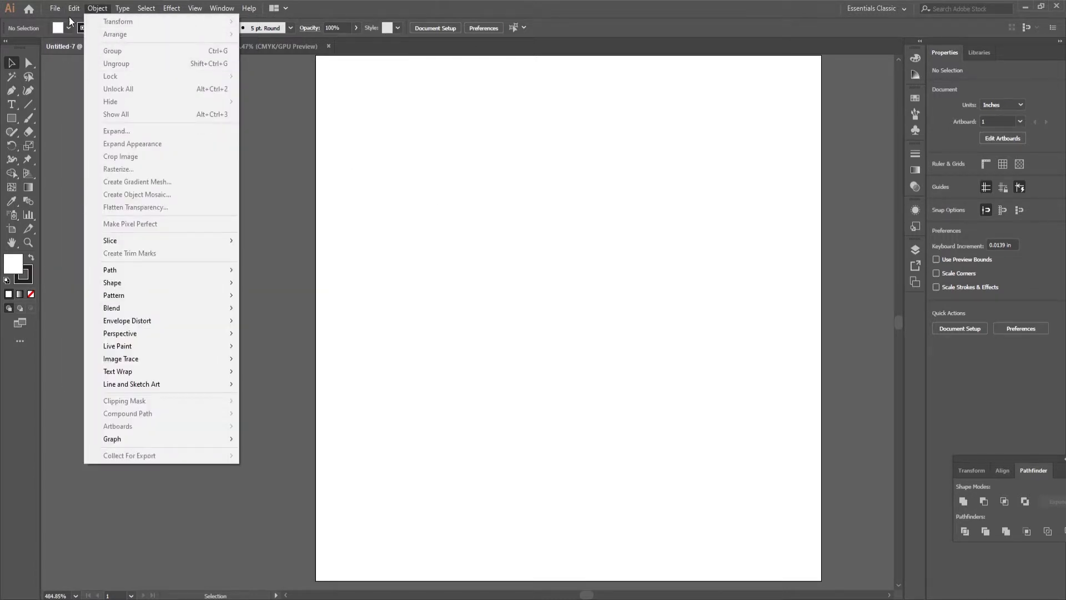
click(96, 76)
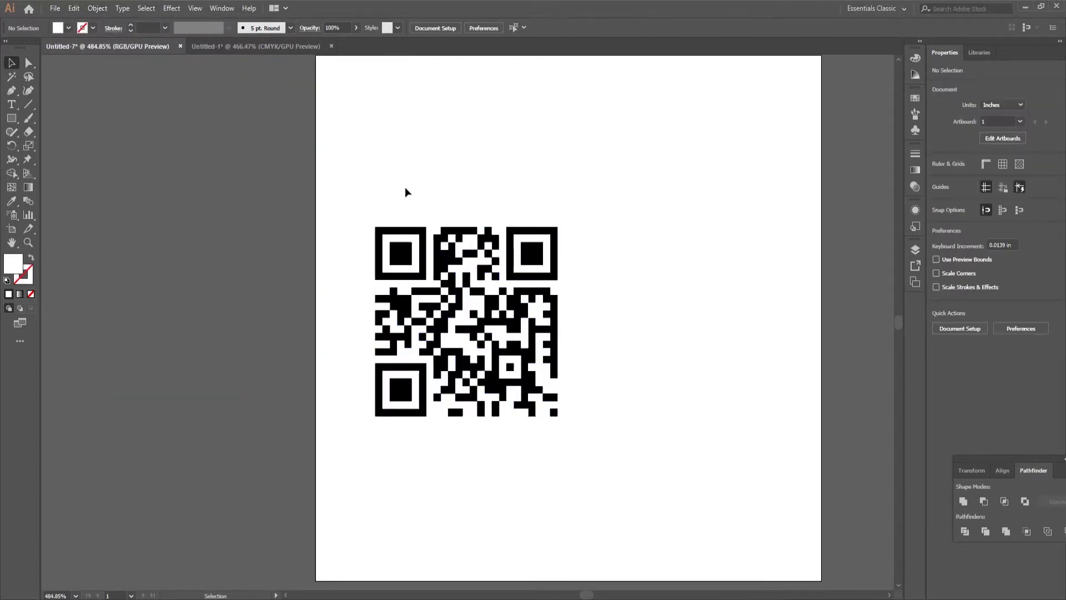
click(621, 327)
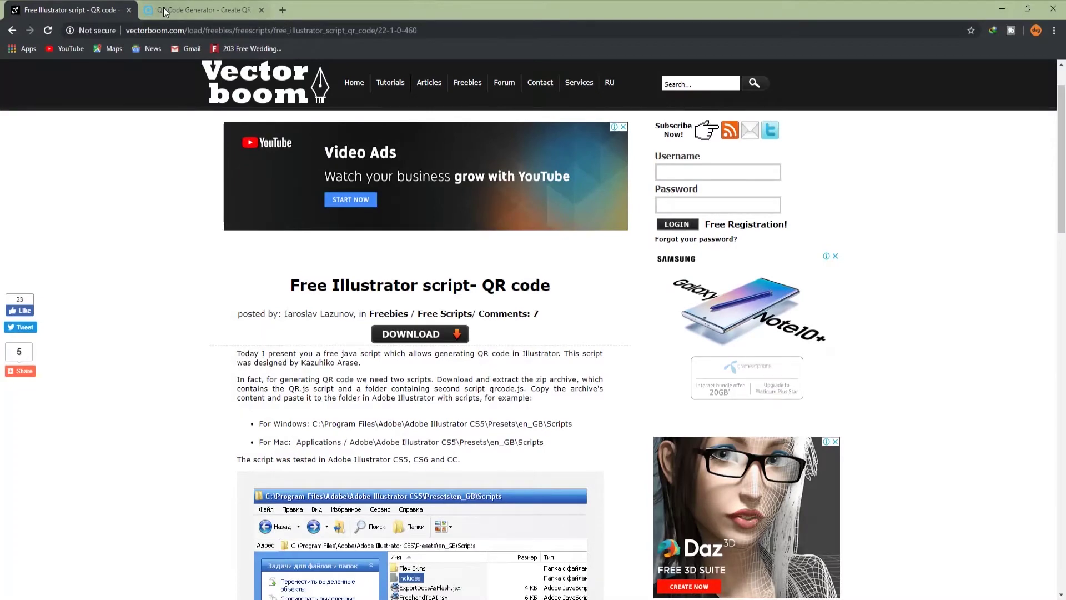
Switch Chrome to the already-open QR Code Generator tab
click(165, 11)
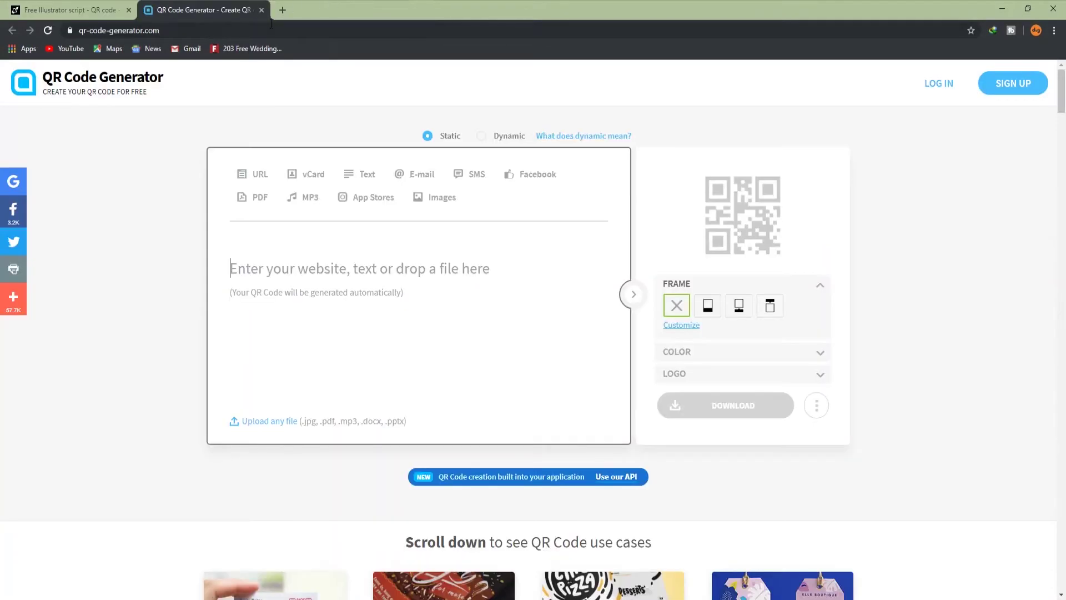
click(196, 31)
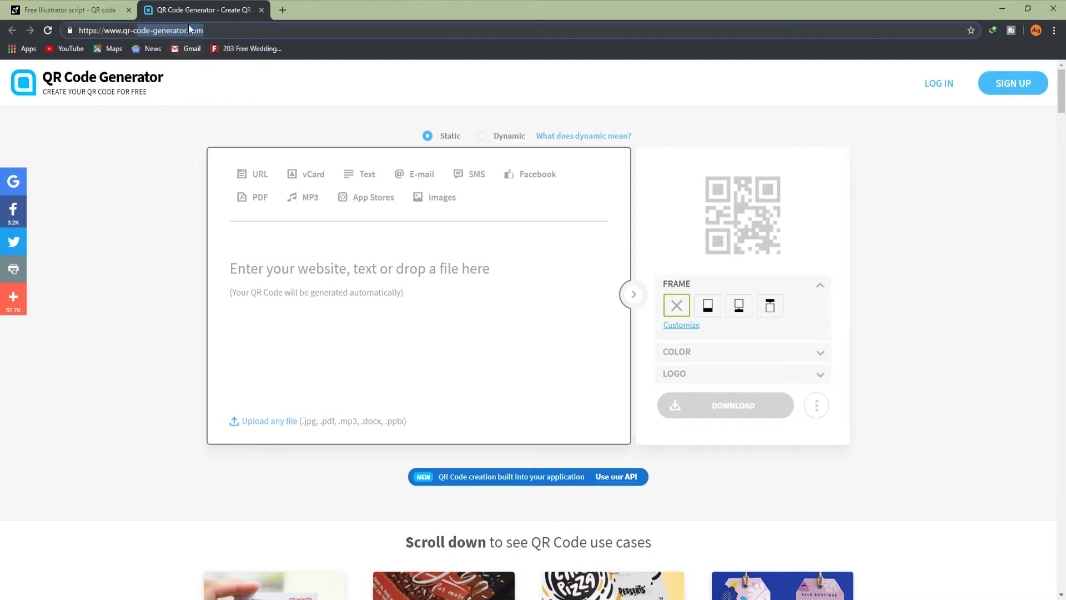
drag(134, 32, 214, 33)
click(315, 256)
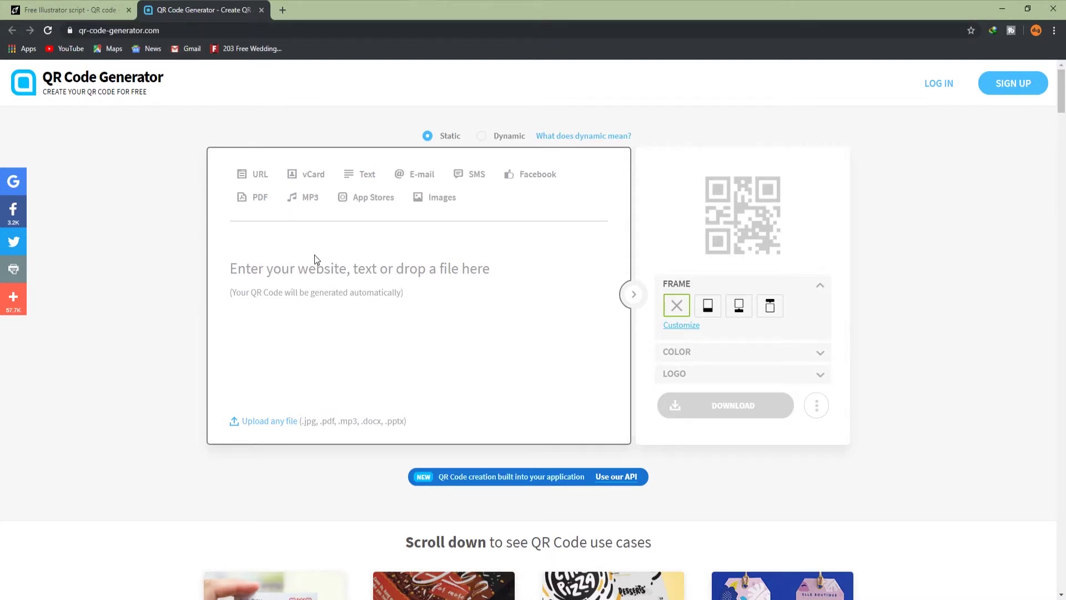
key(ctrl+l)
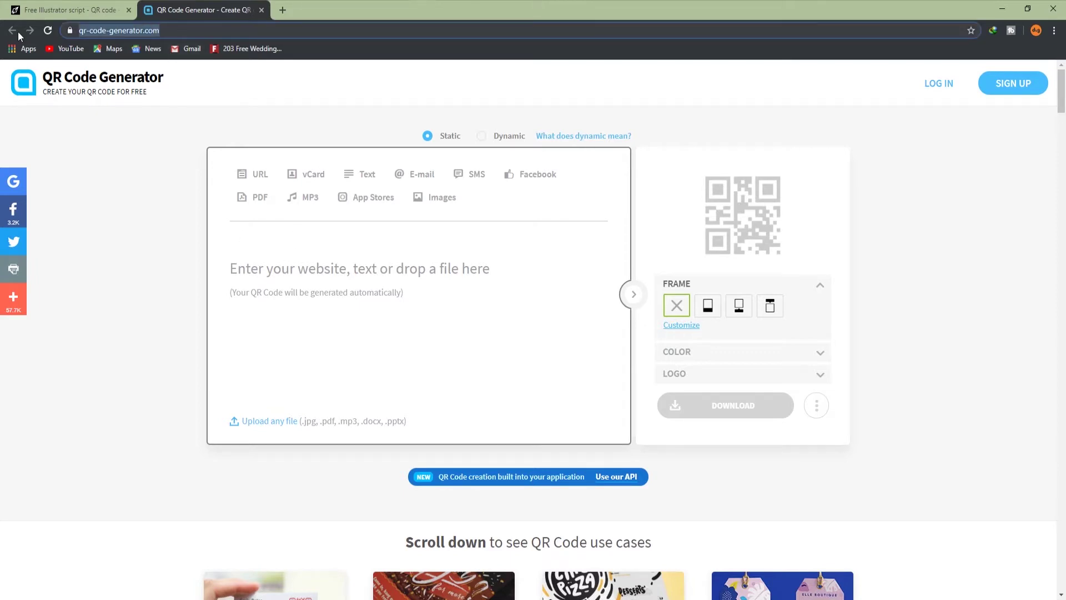
click(230, 115)
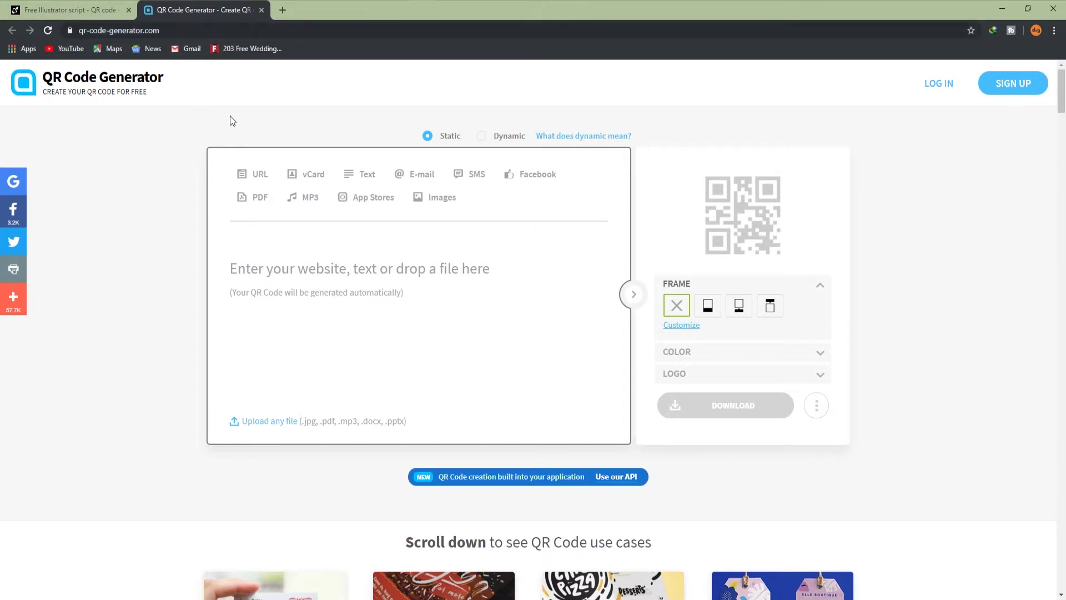
click(268, 266)
text(www)
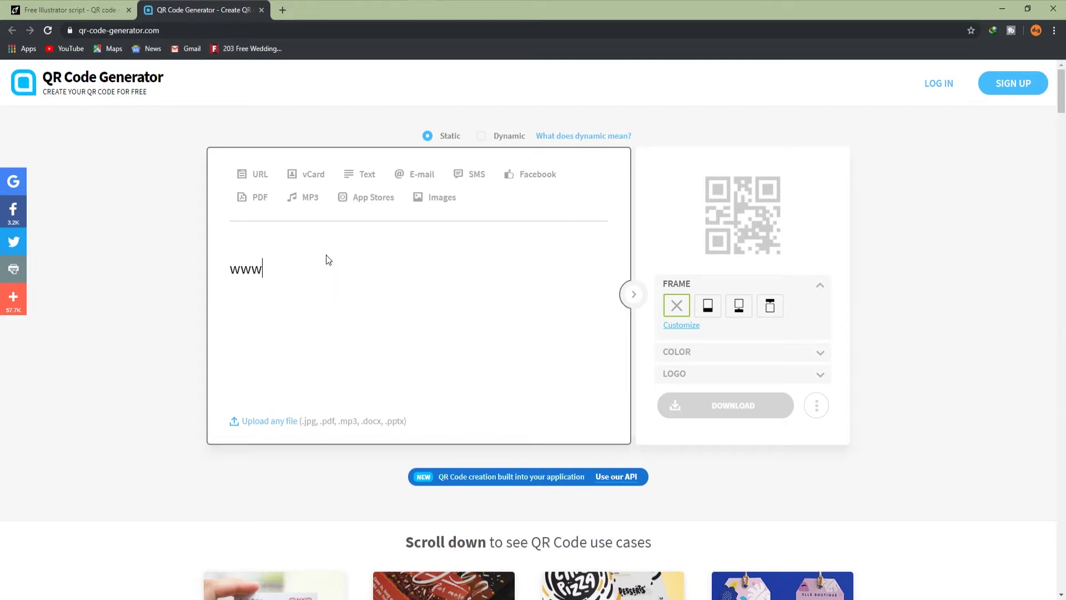
text(.googlw)
key(BackSpace)
text(e.com)
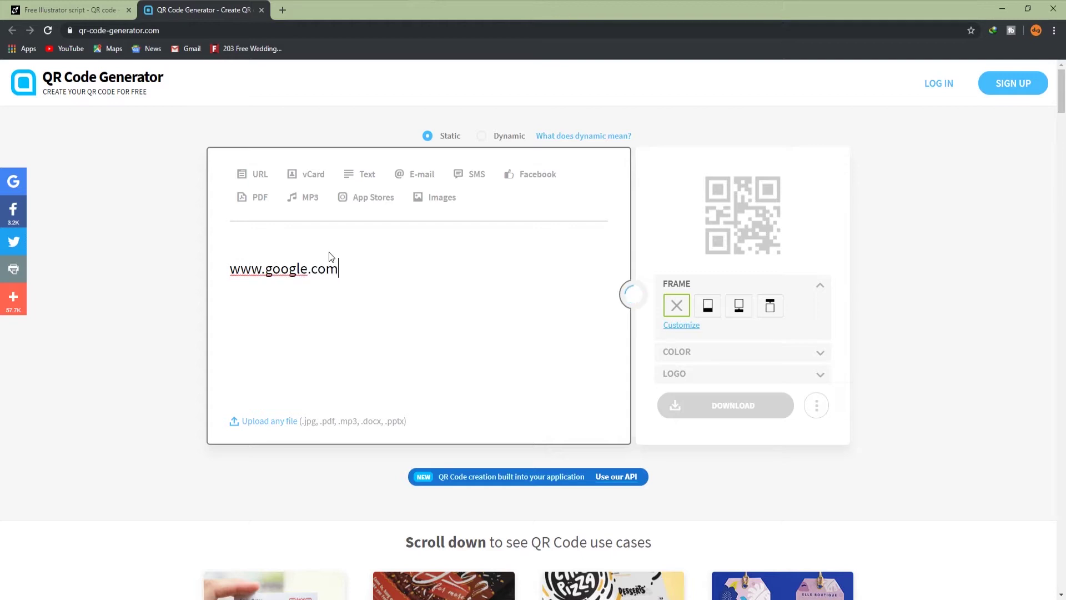
key(Return)
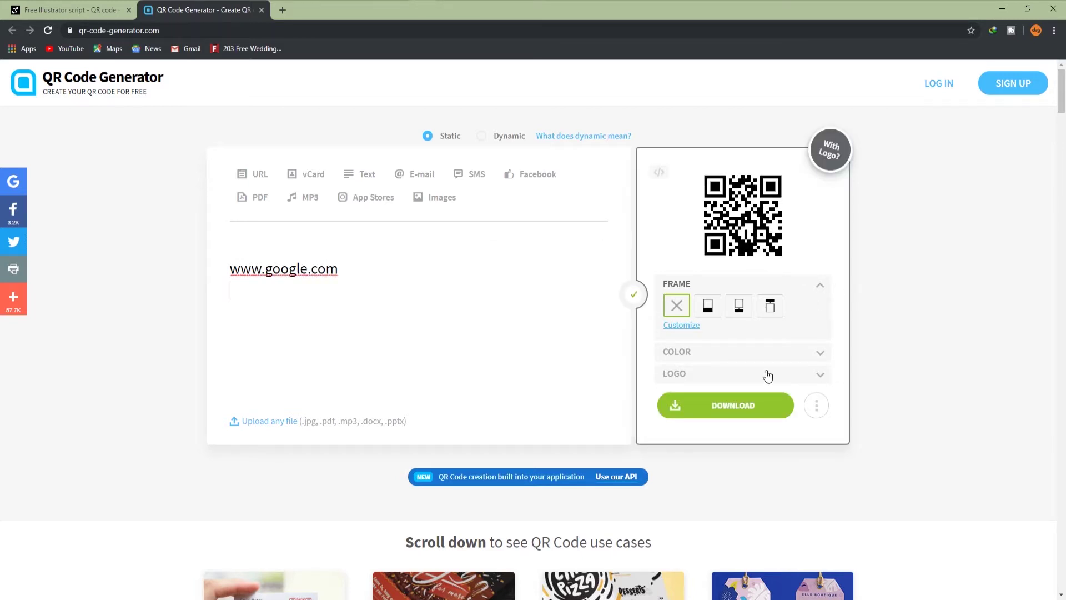
Download the QR code as EPS and open no_customization_frame.eps in Illustrator
click(817, 405)
click(819, 409)
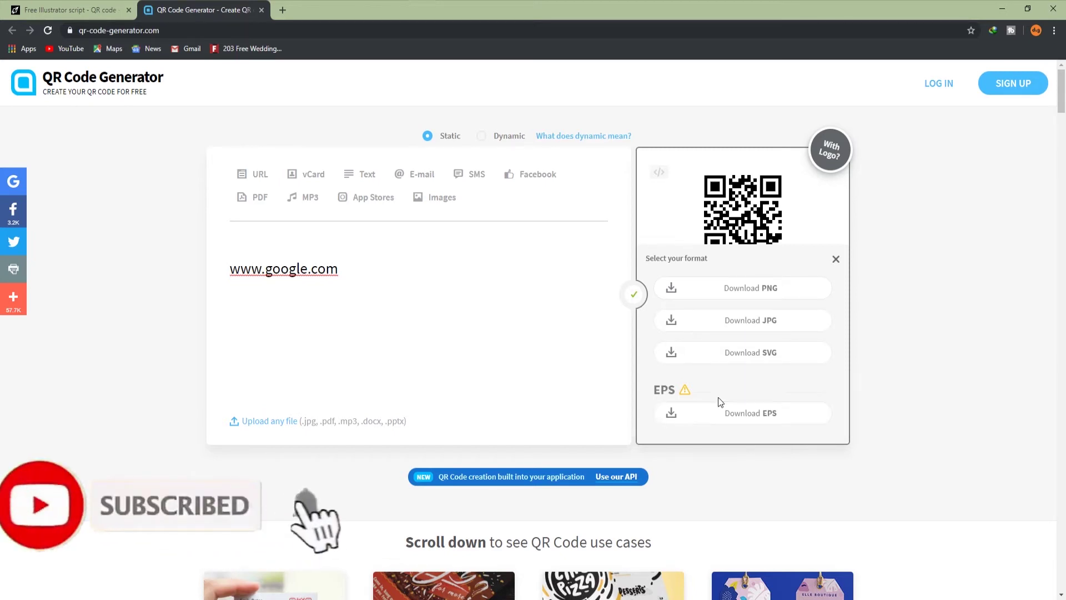
click(723, 416)
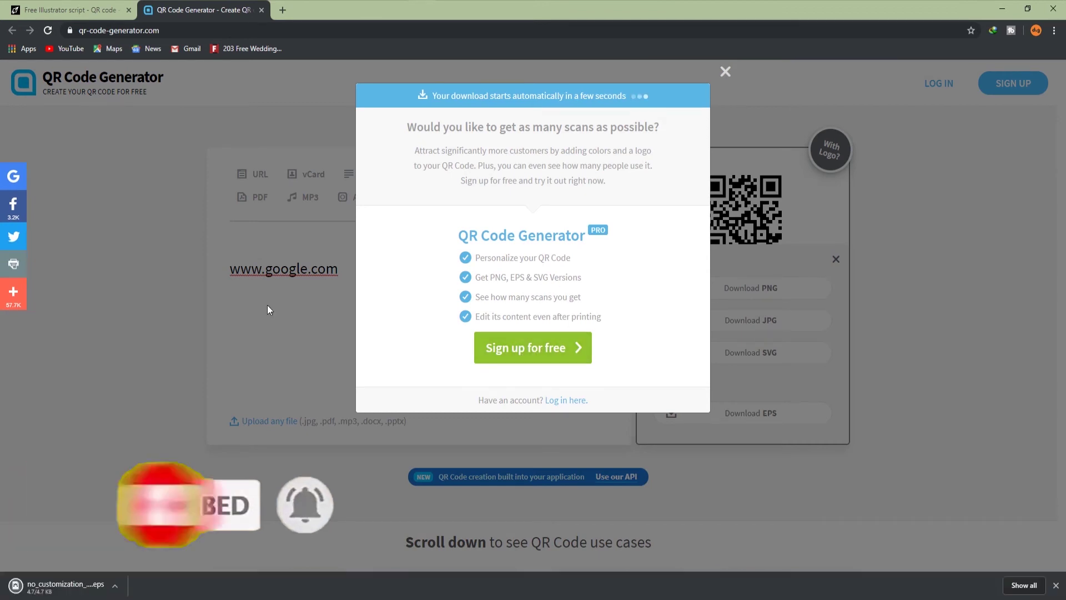
click(231, 294)
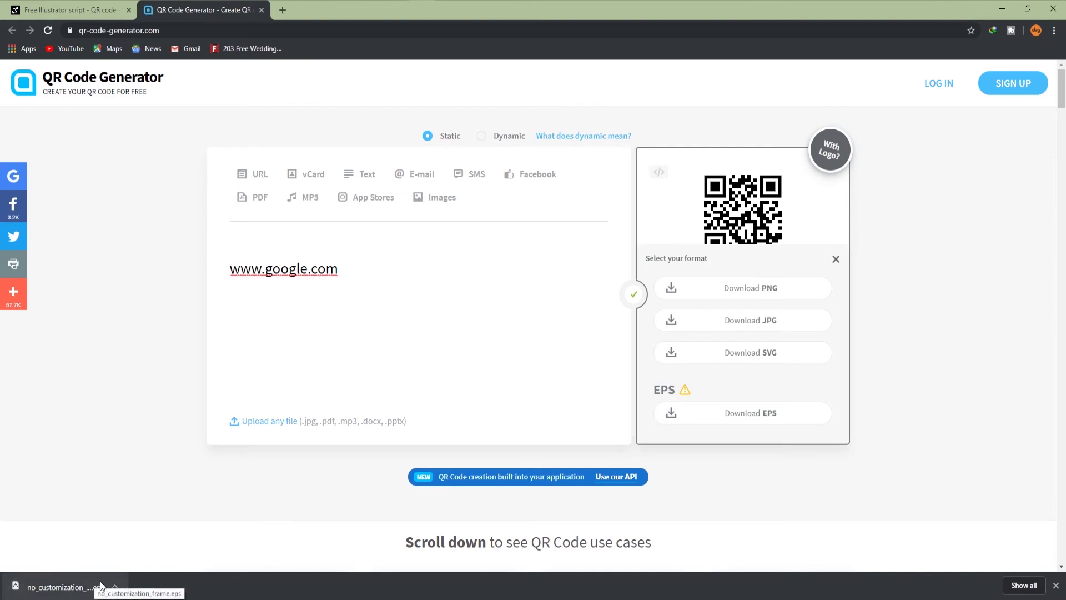
click(58, 590)
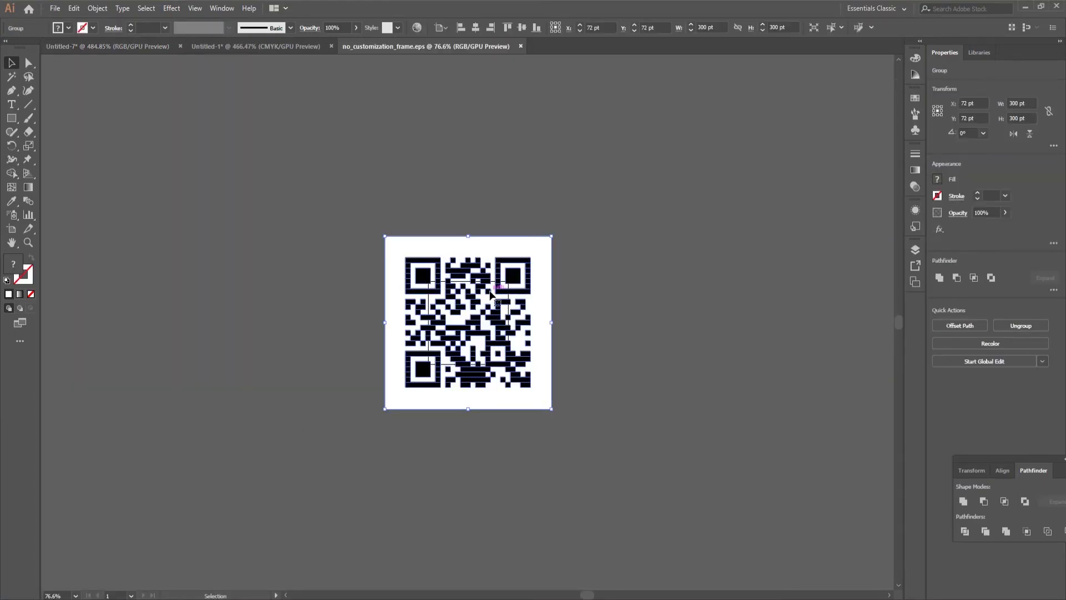
Ungroup the imported QR code, remove its white frame, fill it black and regroup
key(ctrl+a)
right_click(519, 248)
click(552, 340)
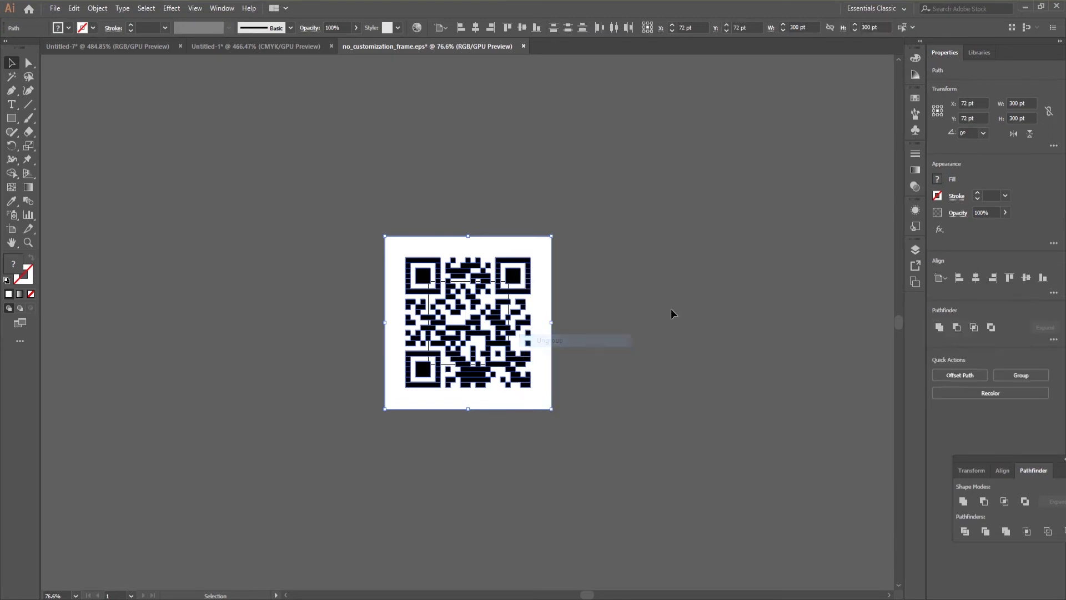
click(69, 28)
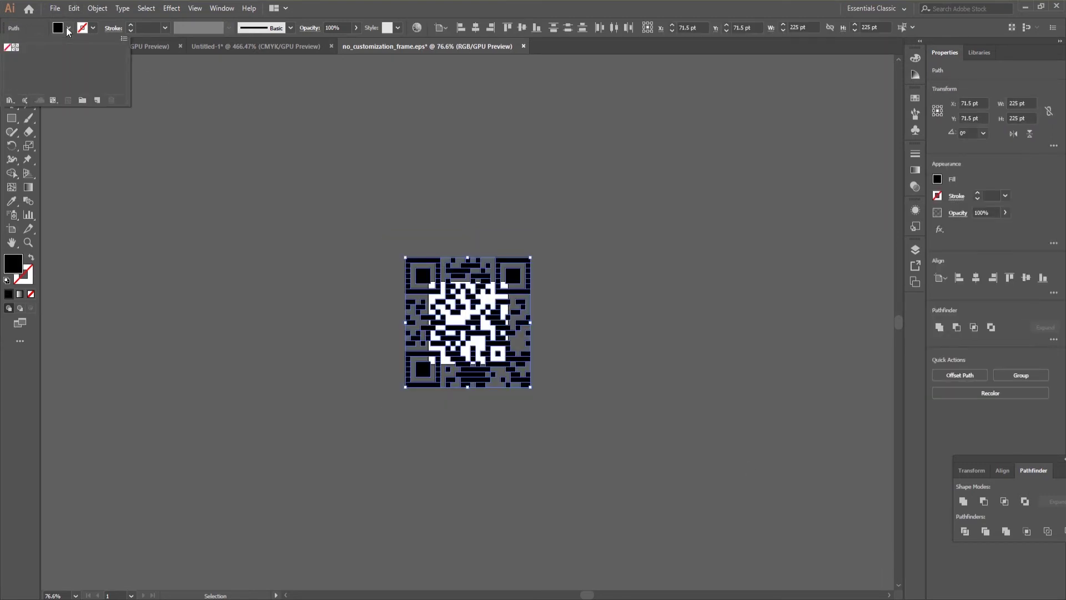
right_click(477, 308)
click(528, 380)
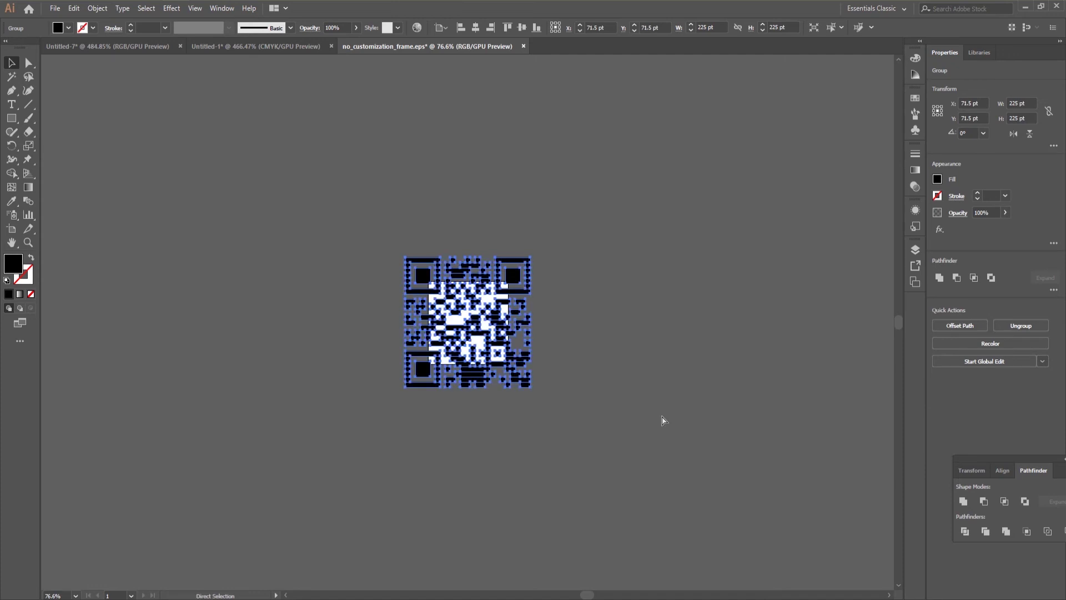
Paste the EPS QR code into Untitled-7 and place it beside the script-made code
click(140, 49)
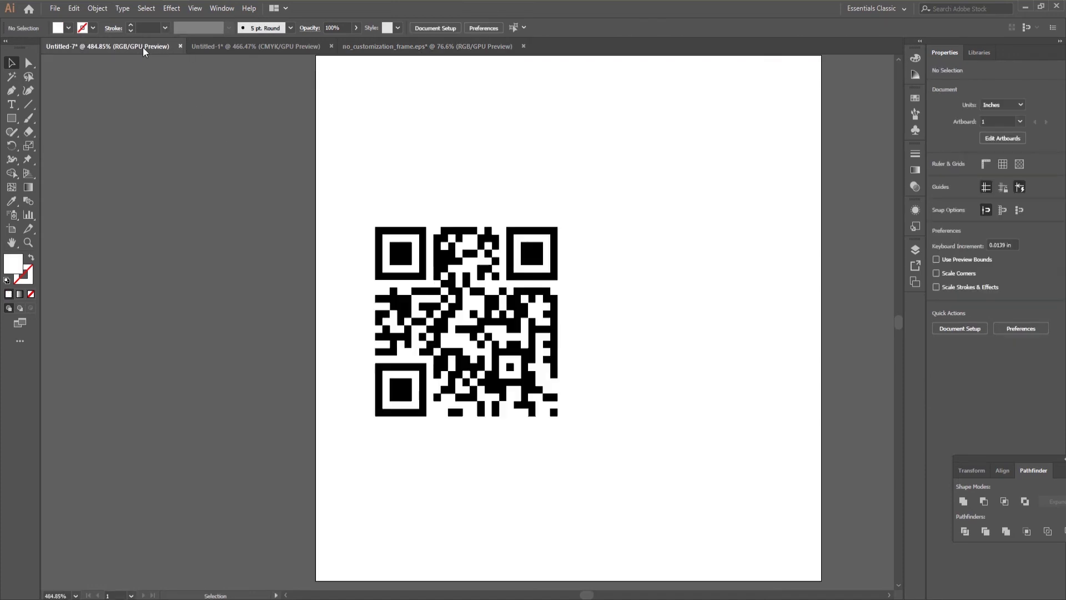
key(ctrl+v)
key(ctrl+minus)
key(ctrl+minus)
key(ctrl+minus)
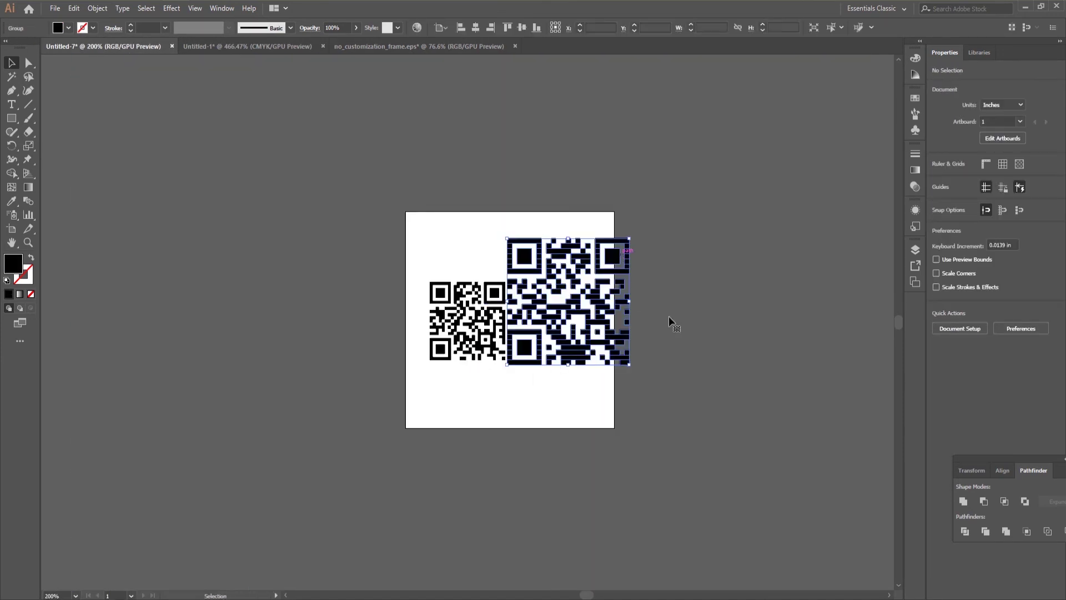
click(669, 321)
drag(496, 344, 367, 318)
click(735, 254)
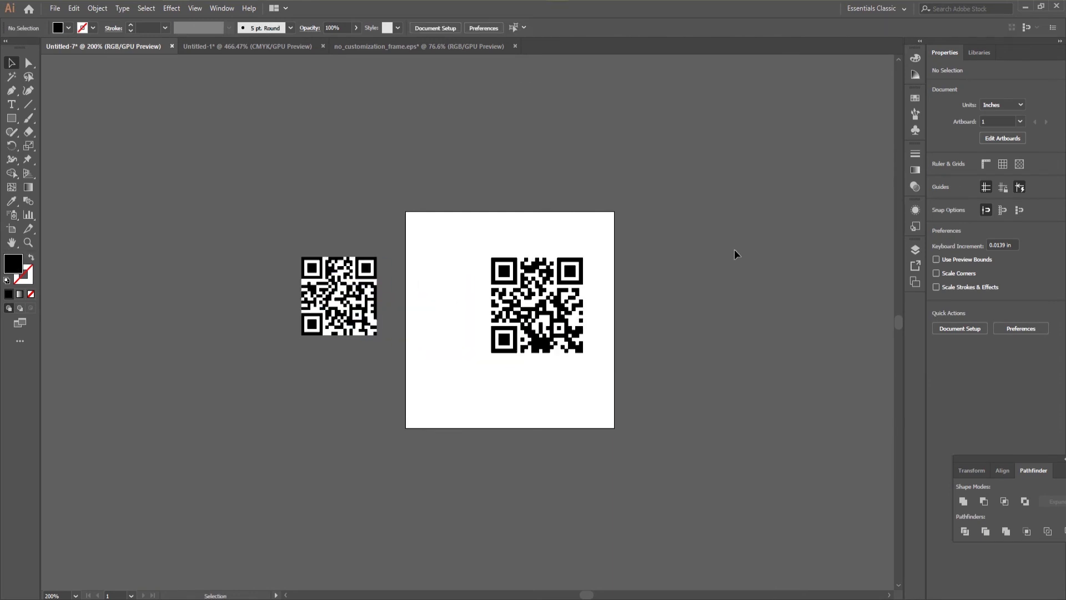